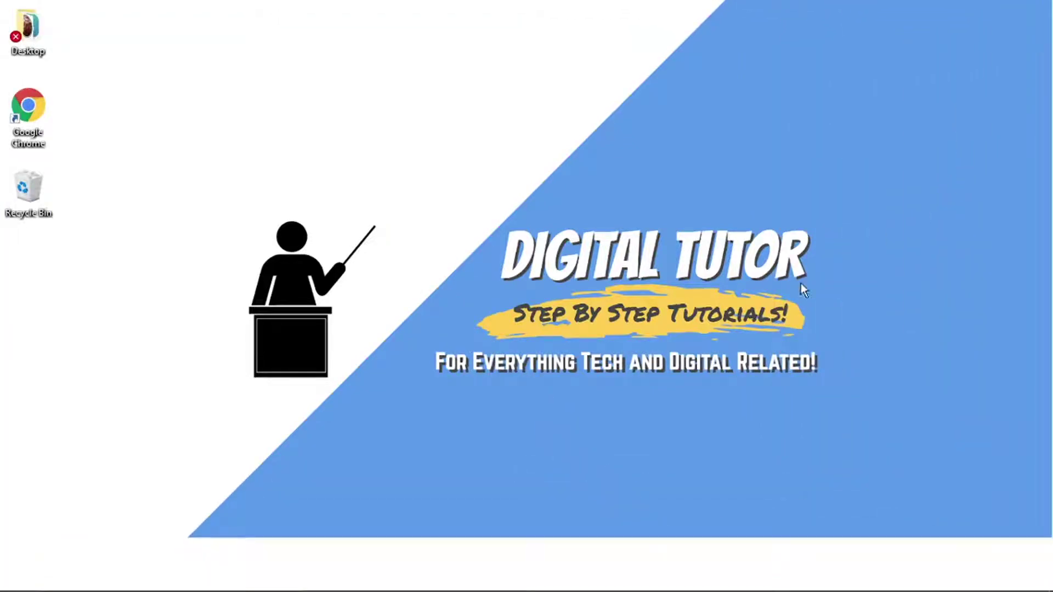
Bring the Chrome window forward and go to tunemymusic.com
{"action": "mouse_move", "coordinate": [737, 584]}
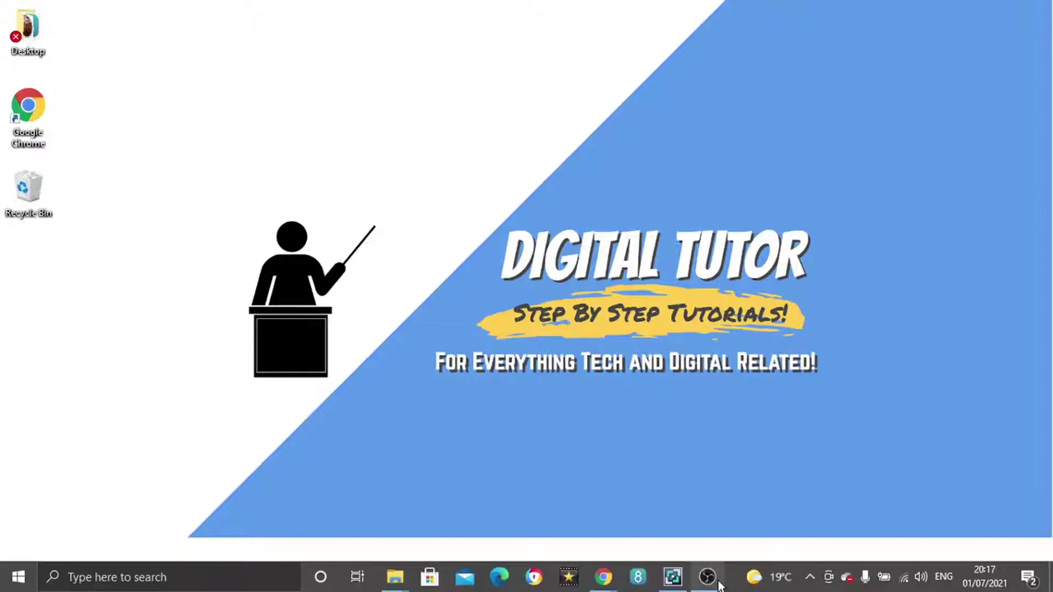
{"action": "mouse_move", "coordinate": [612, 580]}
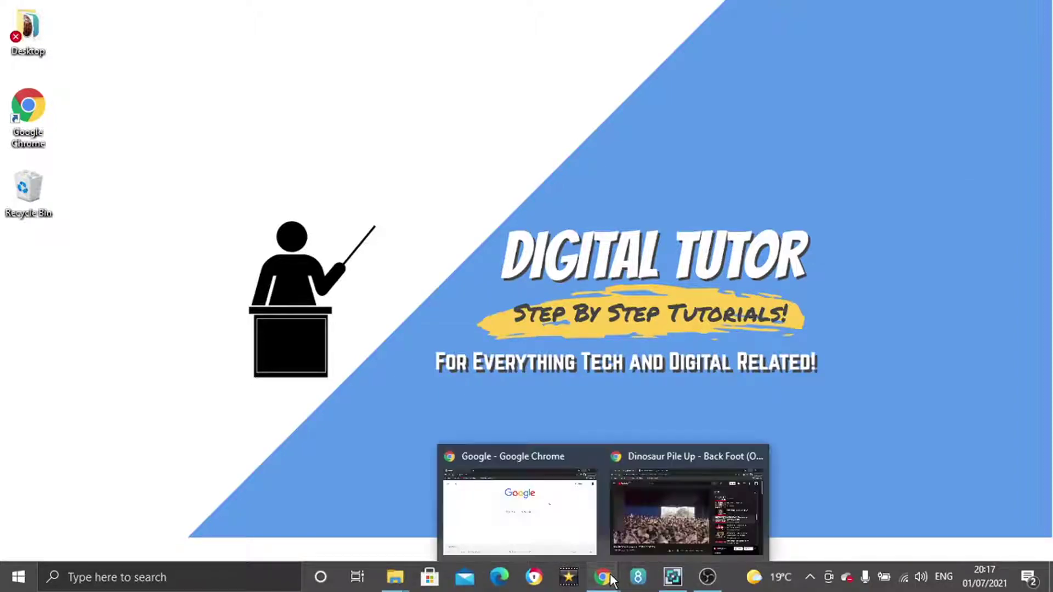
{"action": "left_click", "coordinate": [535, 528]}
{"action": "left_click", "coordinate": [160, 41]}
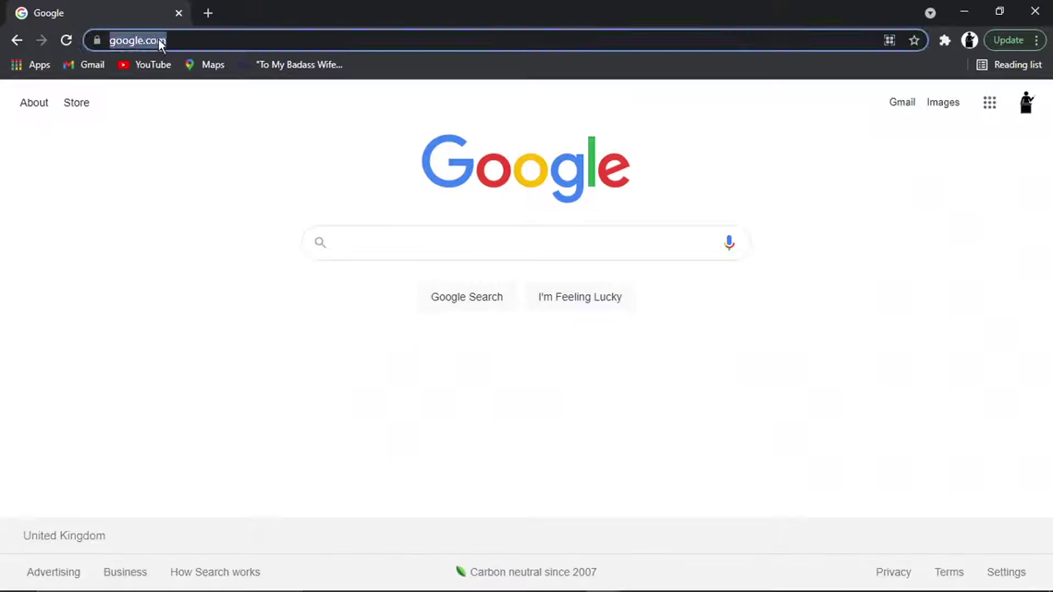
{"action": "type", "text": "tunemy"}
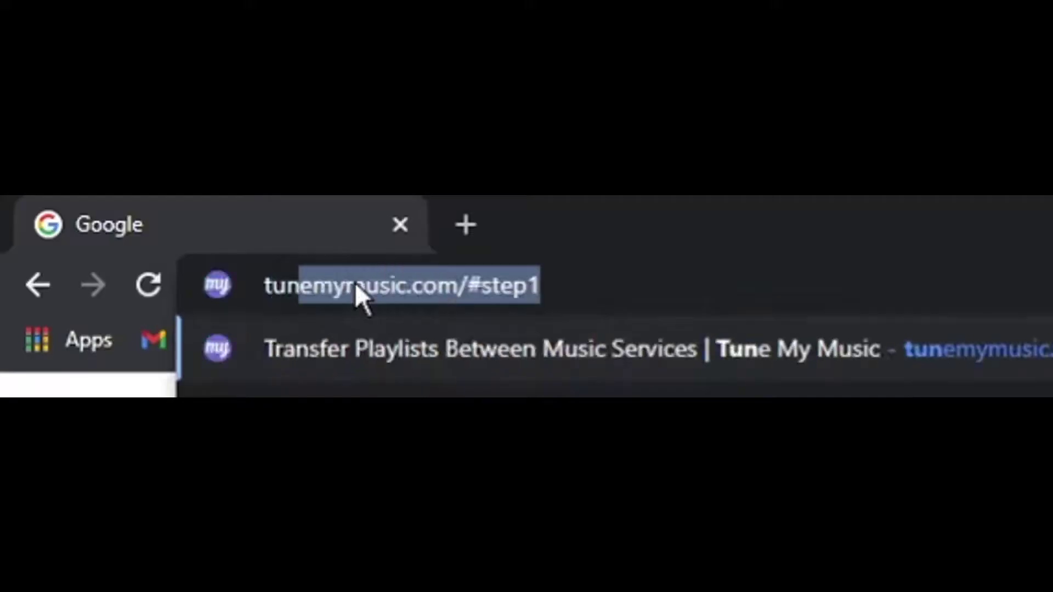
{"action": "type", "text": "m"}
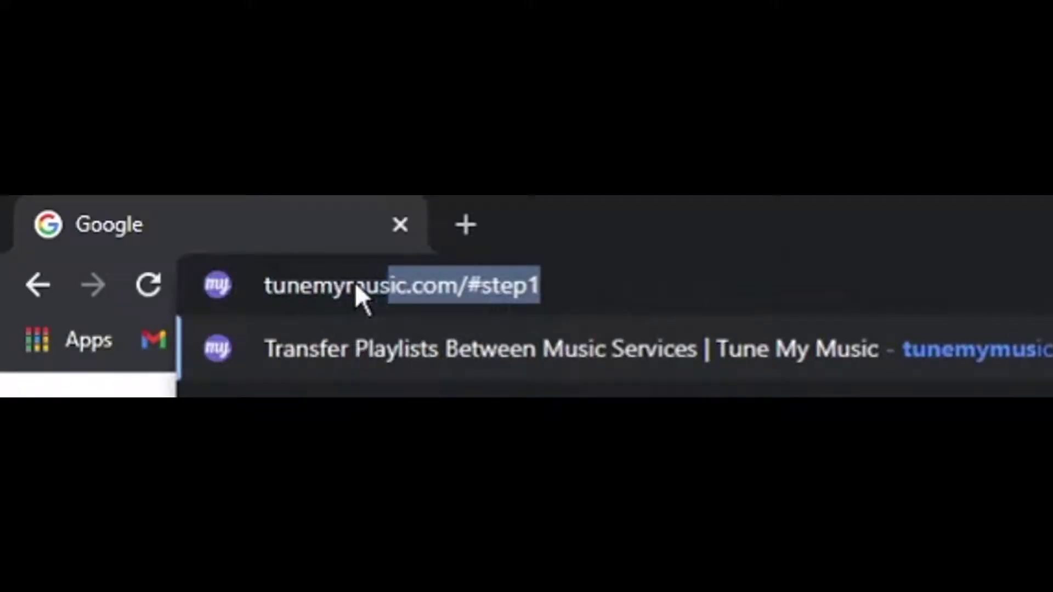
{"action": "type", "text": "usic.v"}
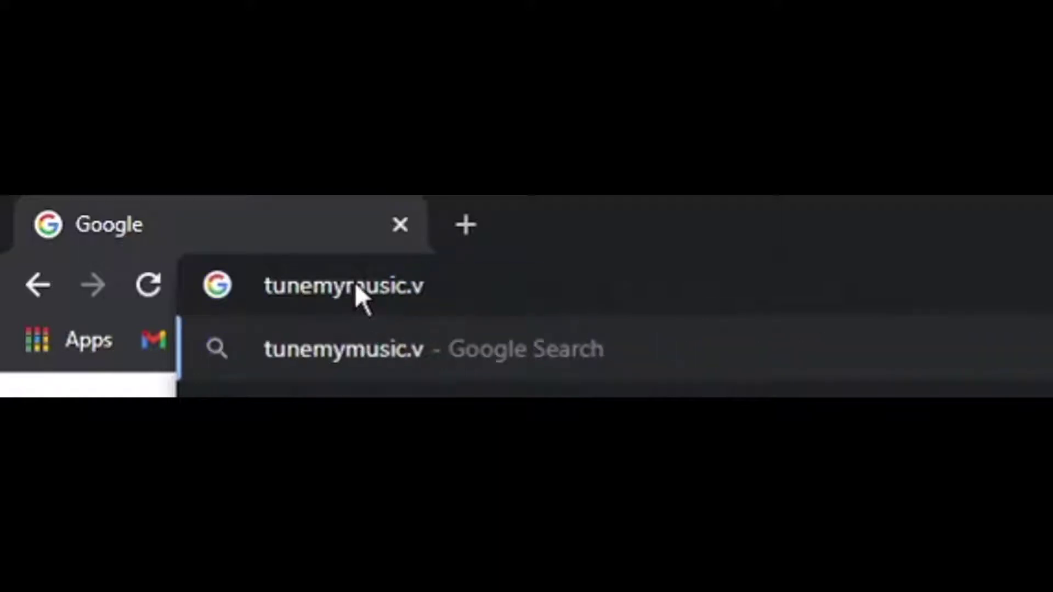
{"action": "key", "text": "BackSpace"}
{"action": "type", "text": "com"}
{"action": "key", "text": "Return"}
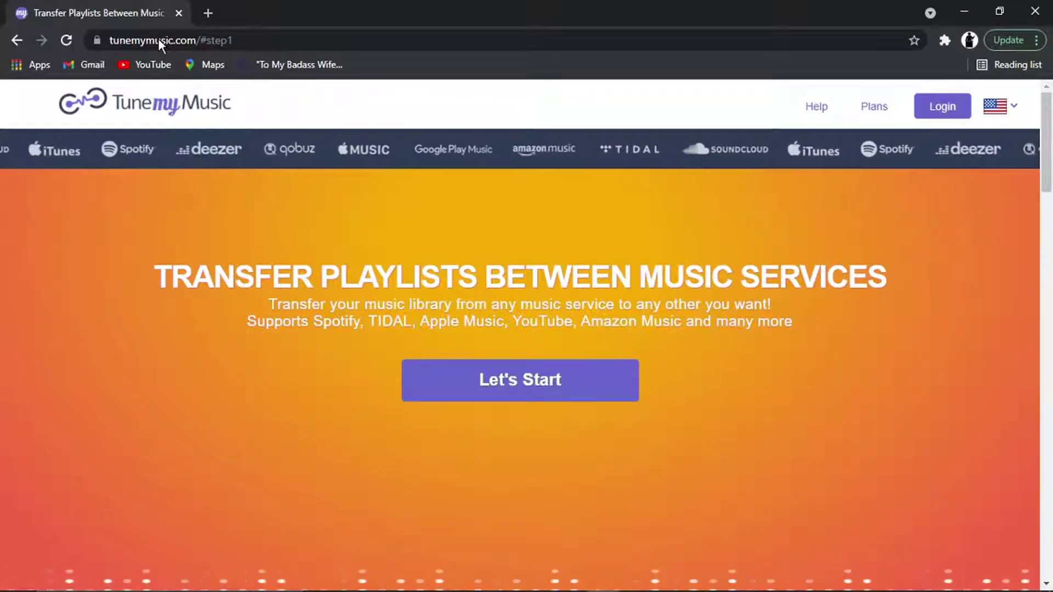
Start a new playlist transfer on the TuneMyMusic home page
{"action": "left_click_drag", "start_coordinate": [158, 39], "coordinate": [272, 40]}
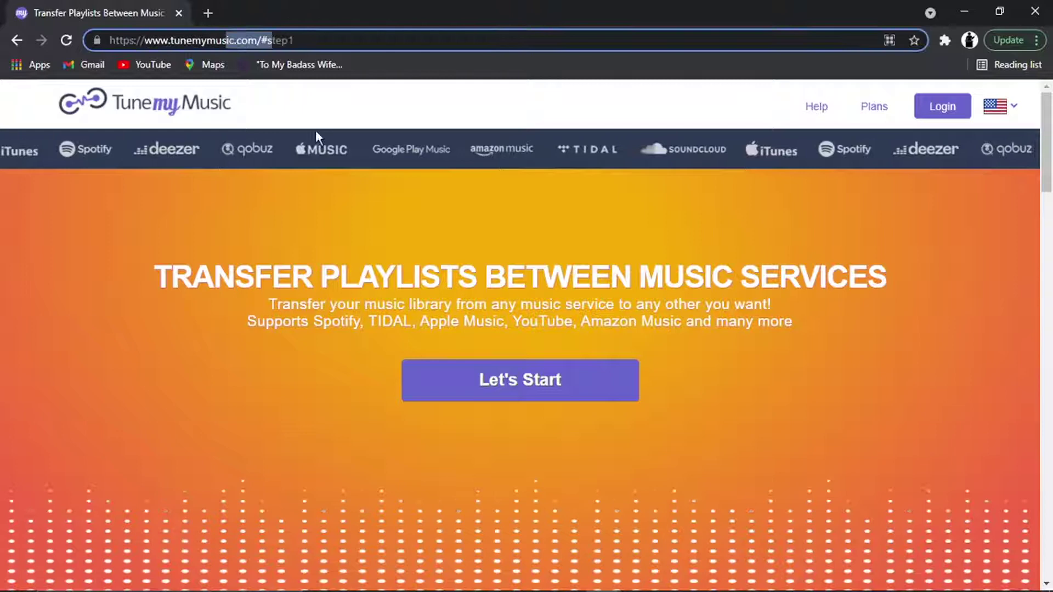
{"action": "left_click", "coordinate": [508, 394]}
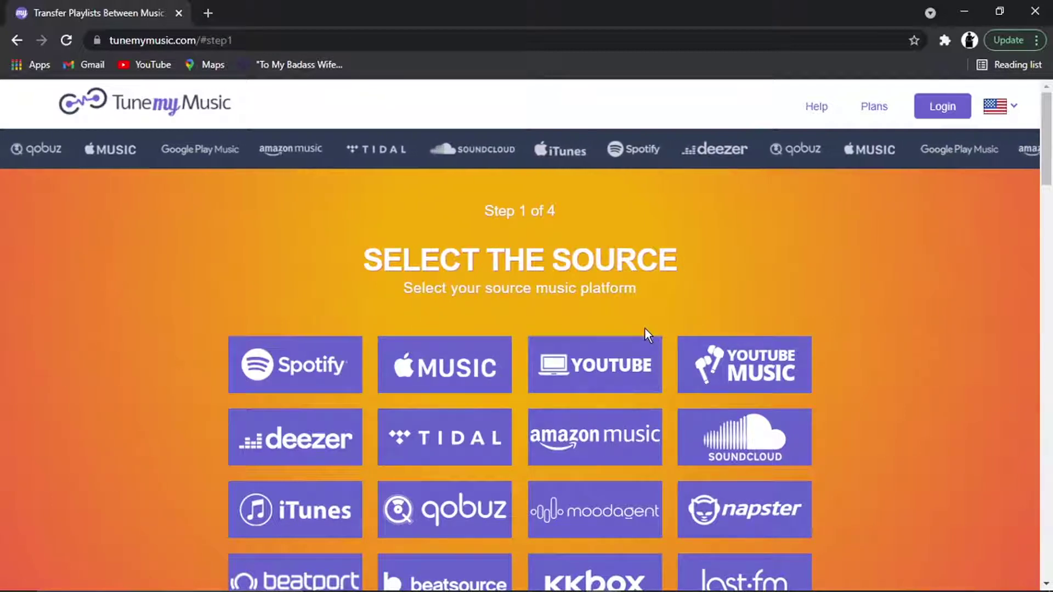
Pick YouTube Music as the source, sign in with the YouTube channel account and allow access
{"action": "left_click", "coordinate": [749, 375]}
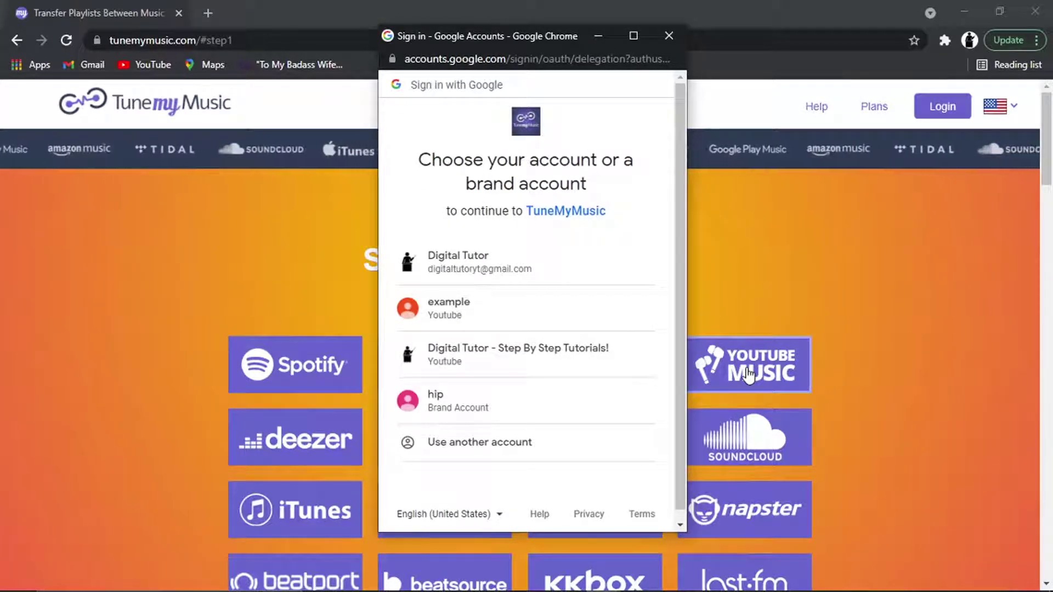
{"action": "left_click", "coordinate": [627, 366]}
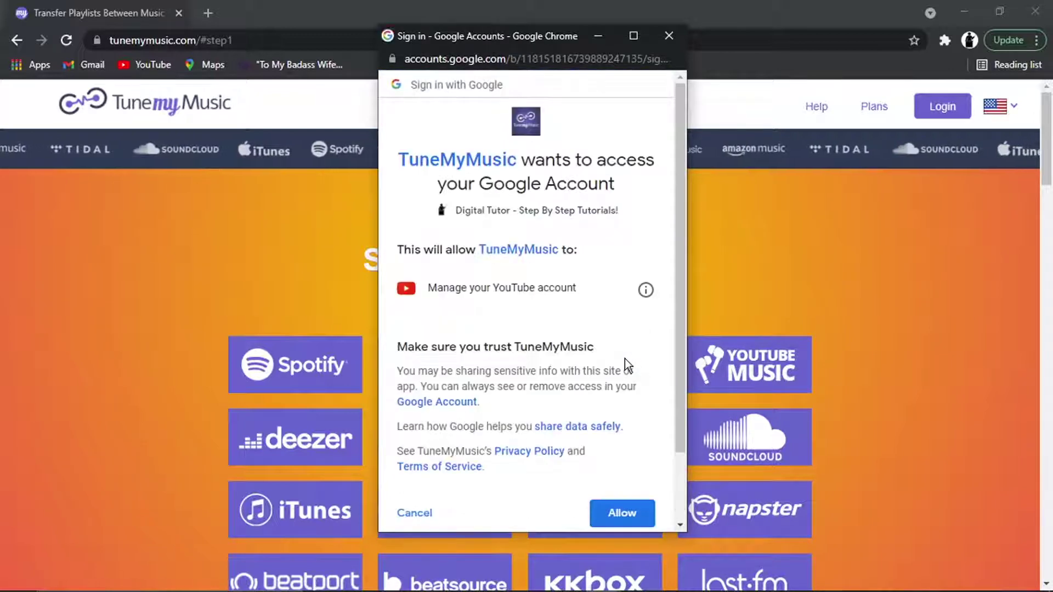
{"action": "left_click", "coordinate": [630, 510]}
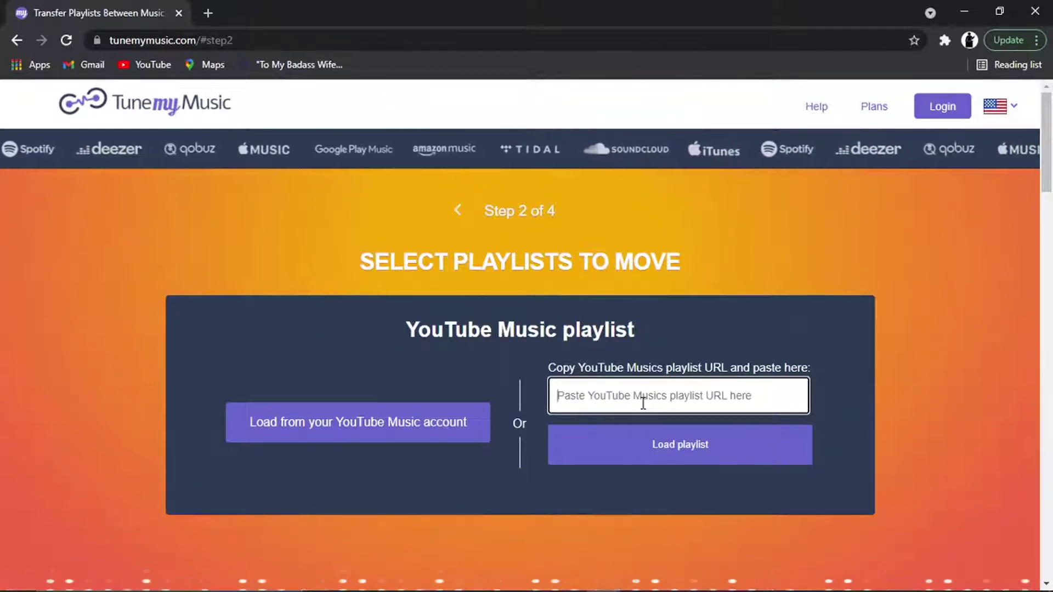
Load the YouTube Music library, listing liked videos, subscriptions and all 12 playlists
{"action": "left_click", "coordinate": [354, 427]}
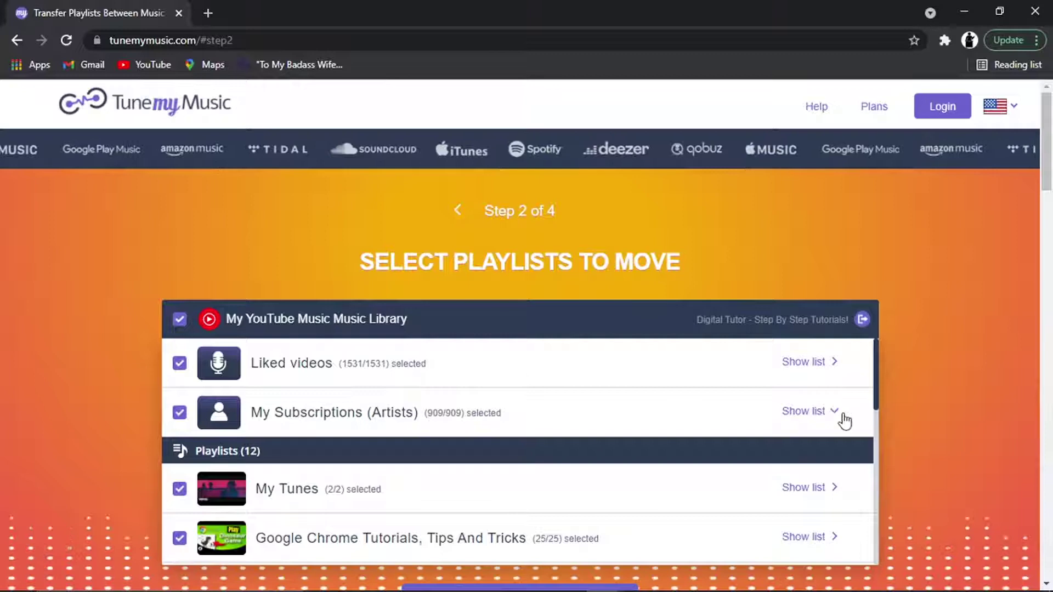
{"action": "mouse_move", "coordinate": [876, 401]}
{"action": "left_mouse_down"}
{"action": "mouse_move", "coordinate": [866, 502]}
{"action": "mouse_move", "coordinate": [881, 411]}
{"action": "left_mouse_up"}
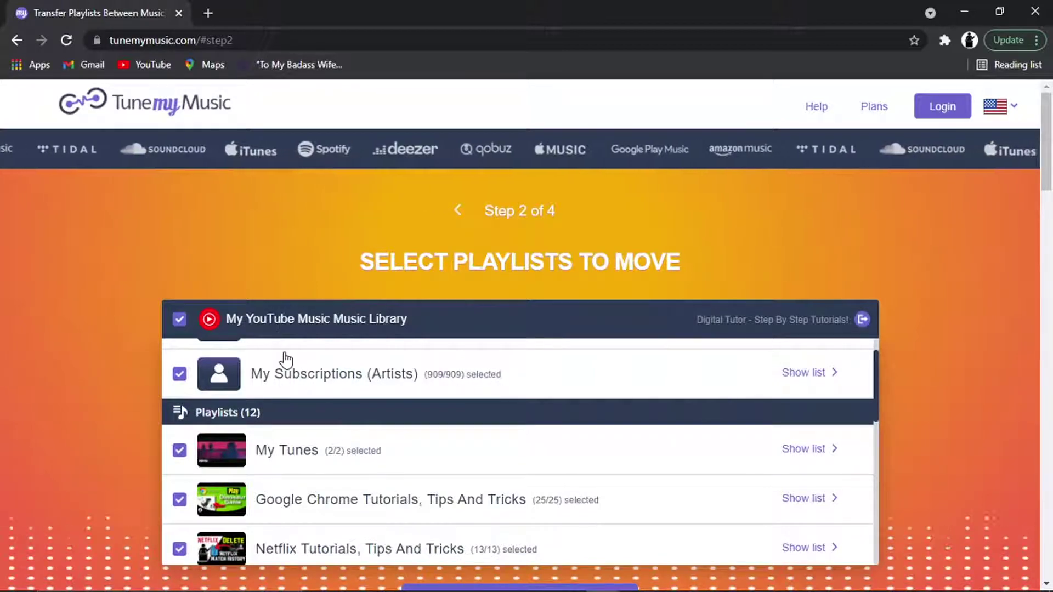
Deselect everything, select only My Tunes with both its tracks, and continue to the destination
{"action": "left_click", "coordinate": [179, 319]}
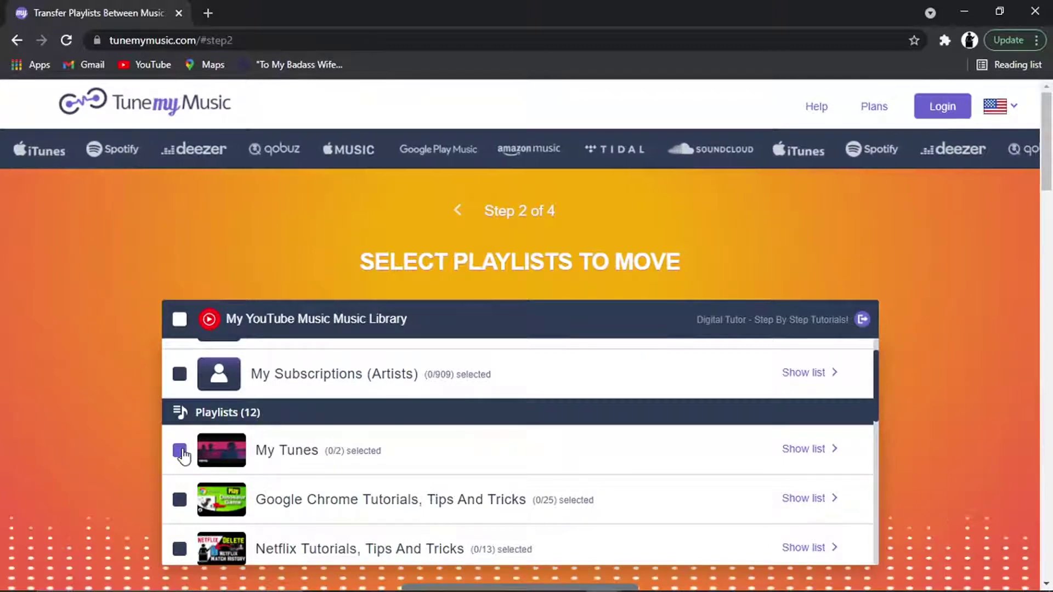
{"action": "left_click", "coordinate": [181, 452]}
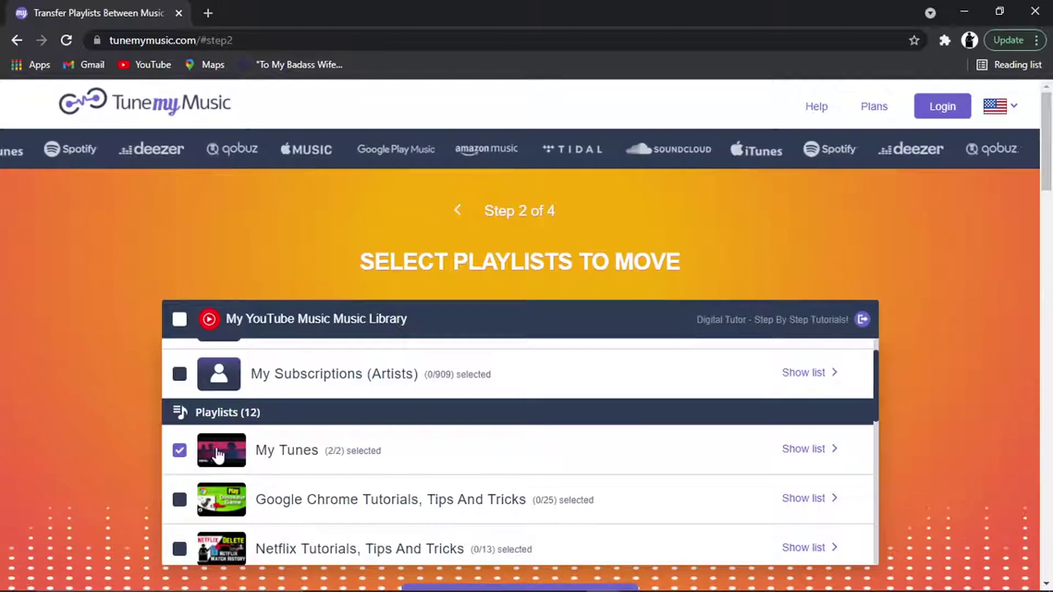
{"action": "left_click", "coordinate": [802, 457]}
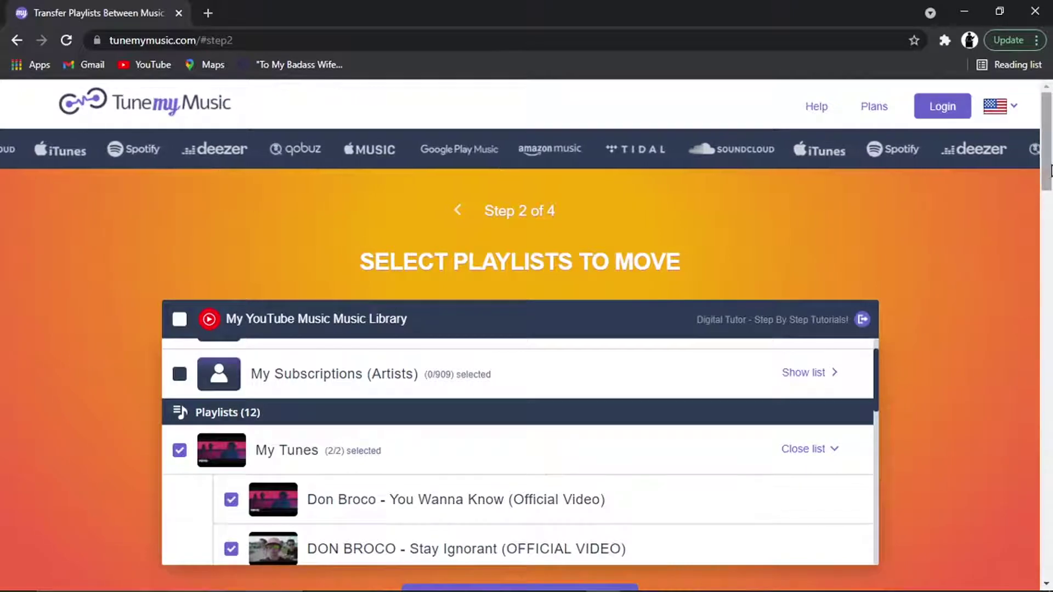
{"action": "left_click_drag", "start_coordinate": [1049, 172], "coordinate": [1048, 189]}
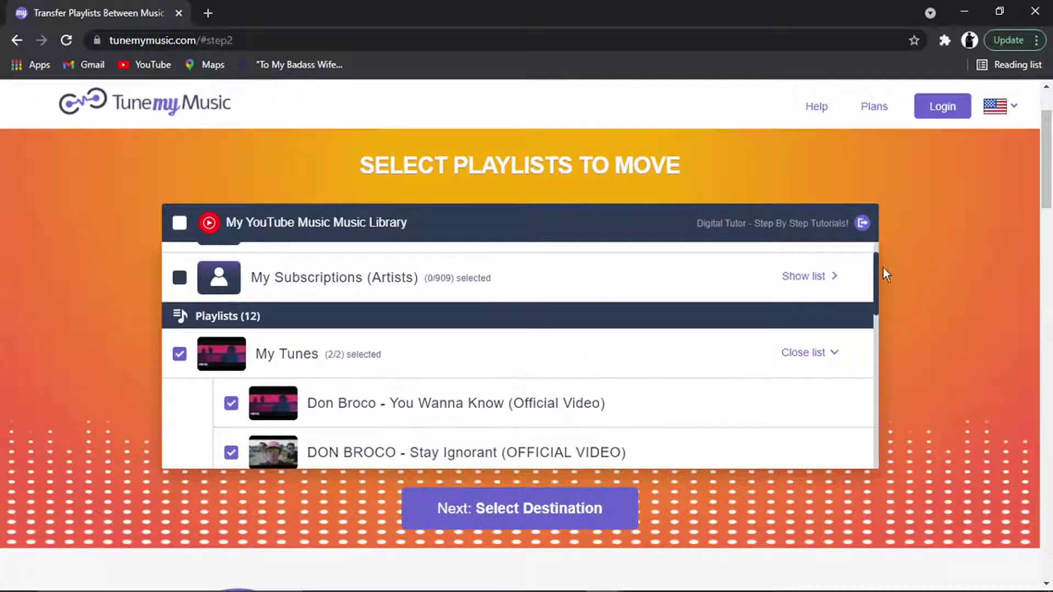
{"action": "left_click_drag", "start_coordinate": [875, 270], "coordinate": [874, 278]}
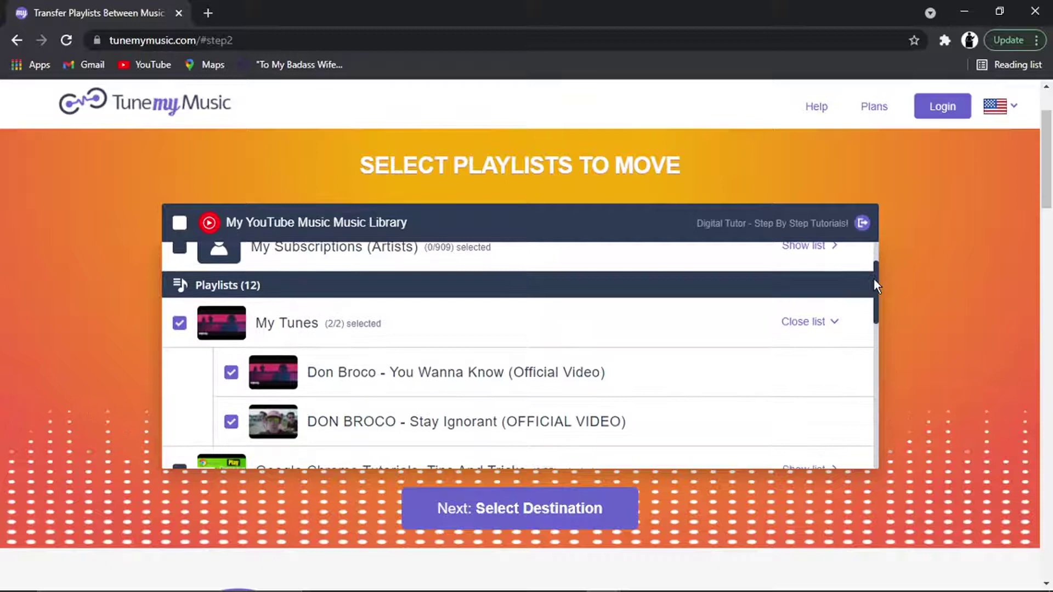
{"action": "left_click", "coordinate": [233, 377]}
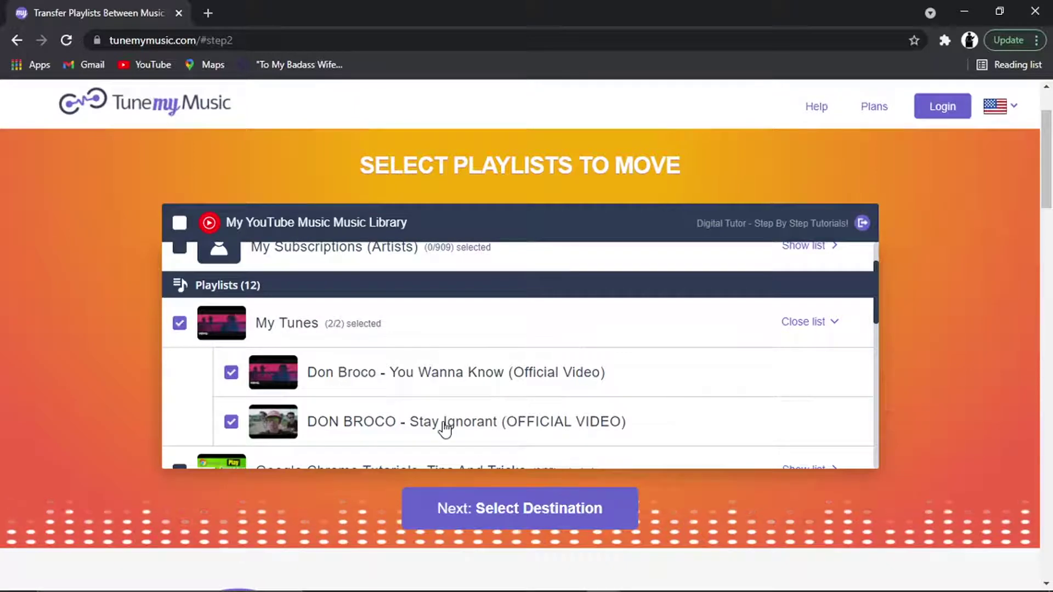
{"action": "left_click", "coordinate": [515, 505]}
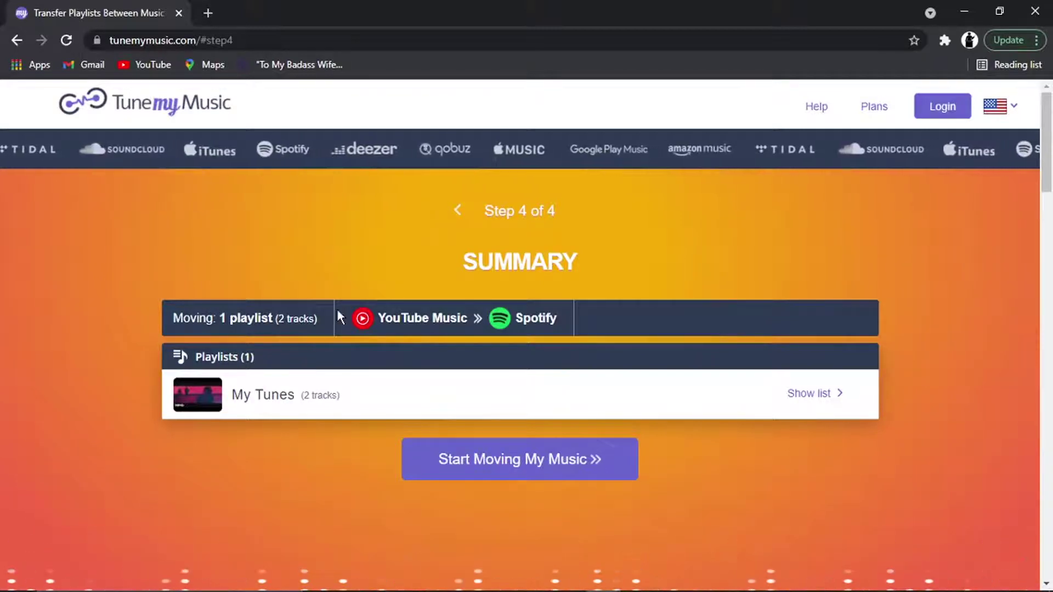
Review the My Tunes (2 tracks) YouTube Music-to-Spotify summary and start the transfer
{"action": "left_click_drag", "start_coordinate": [463, 262], "coordinate": [512, 259]}
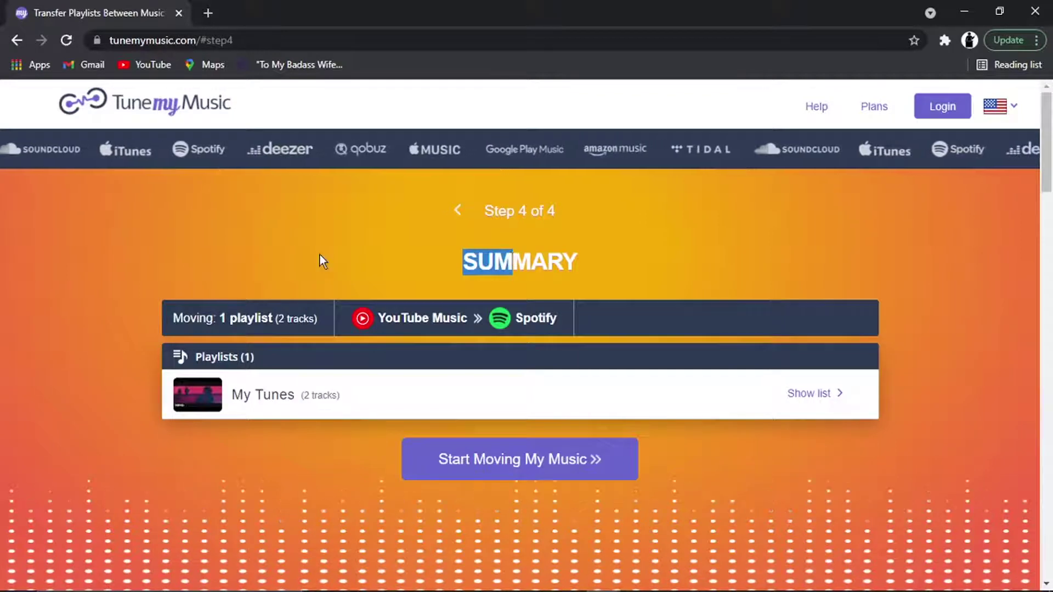
{"action": "left_click", "coordinate": [305, 252]}
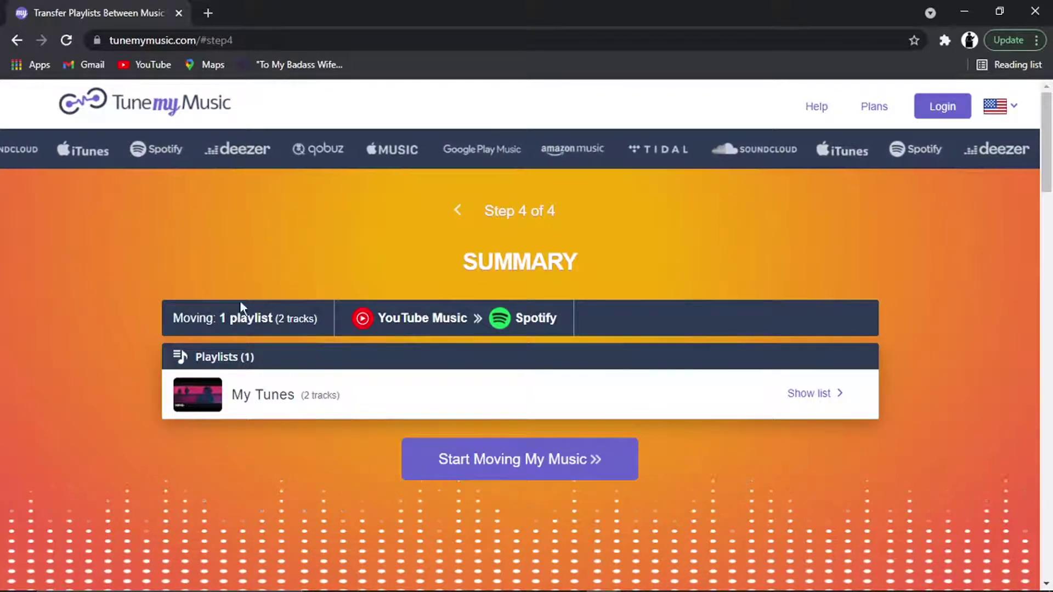
{"action": "left_click_drag", "start_coordinate": [171, 318], "coordinate": [250, 318]}
{"action": "left_click", "coordinate": [285, 314]}
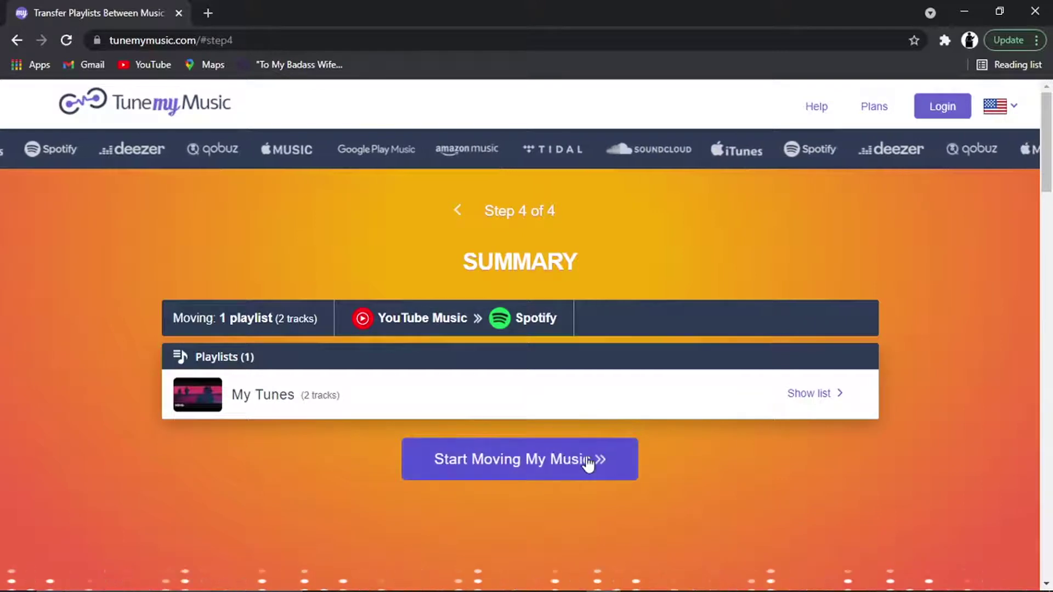
{"action": "left_click", "coordinate": [540, 458]}
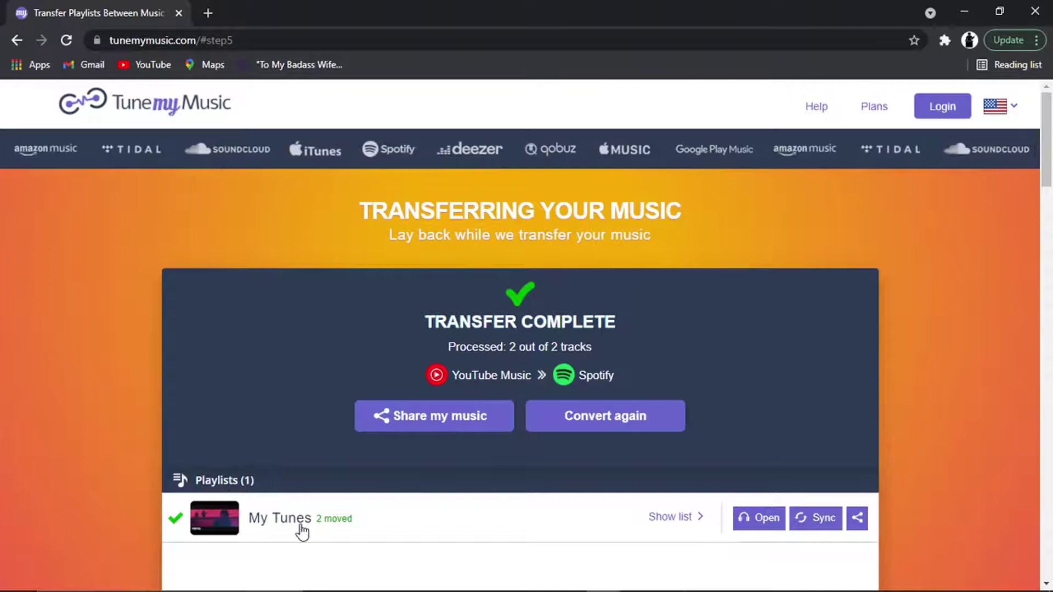
Expand My Tunes in the results to confirm You Wanna Know and Stay Ignorant are marked Moved
{"action": "left_click", "coordinate": [686, 519]}
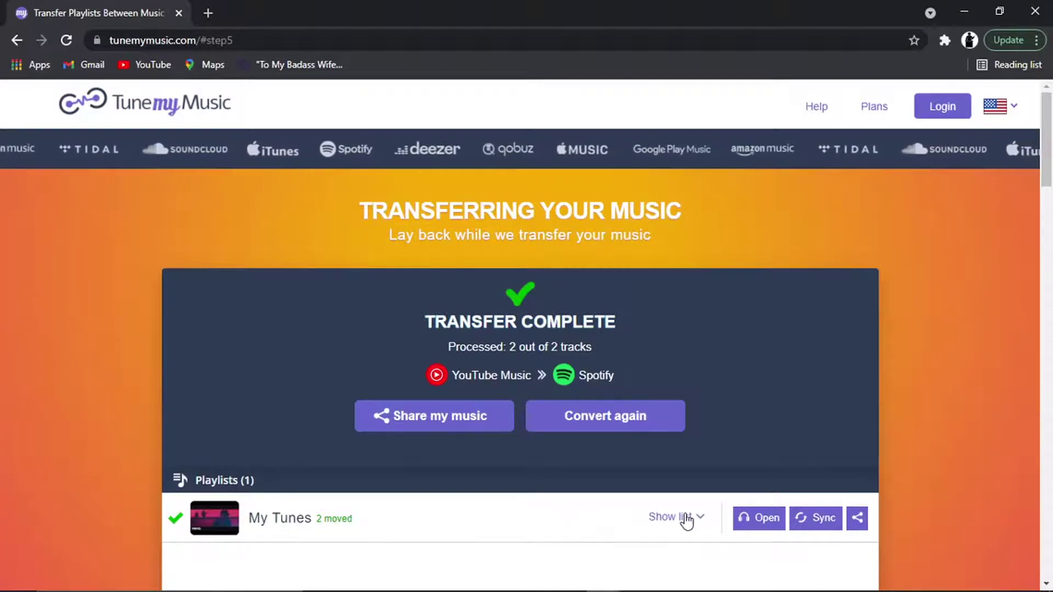
{"action": "left_click", "coordinate": [686, 518]}
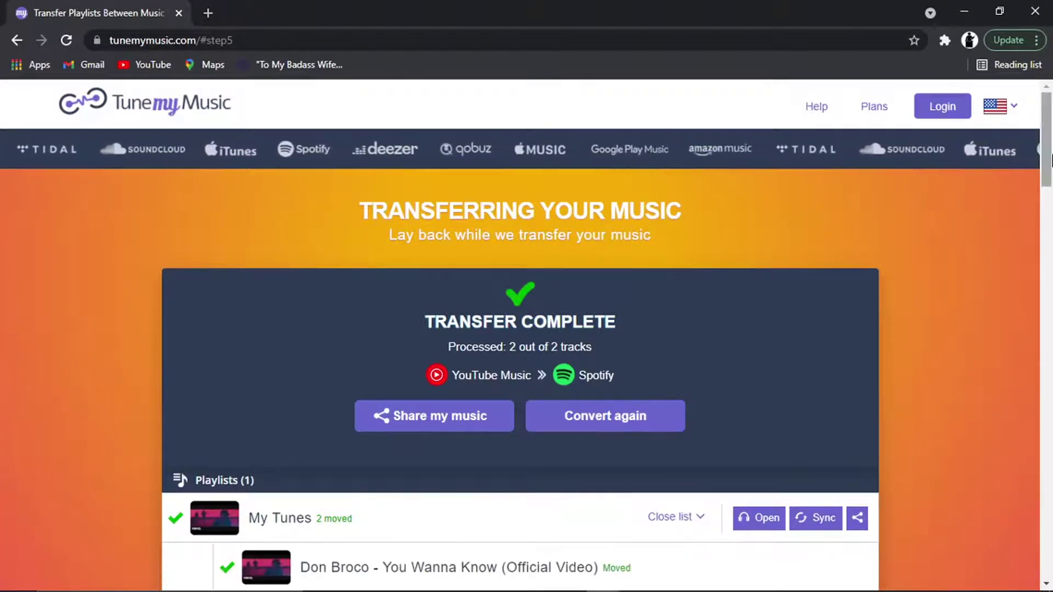
{"action": "left_click_drag", "start_coordinate": [1048, 168], "coordinate": [1047, 190]}
{"action": "right_click", "coordinate": [860, 186]}
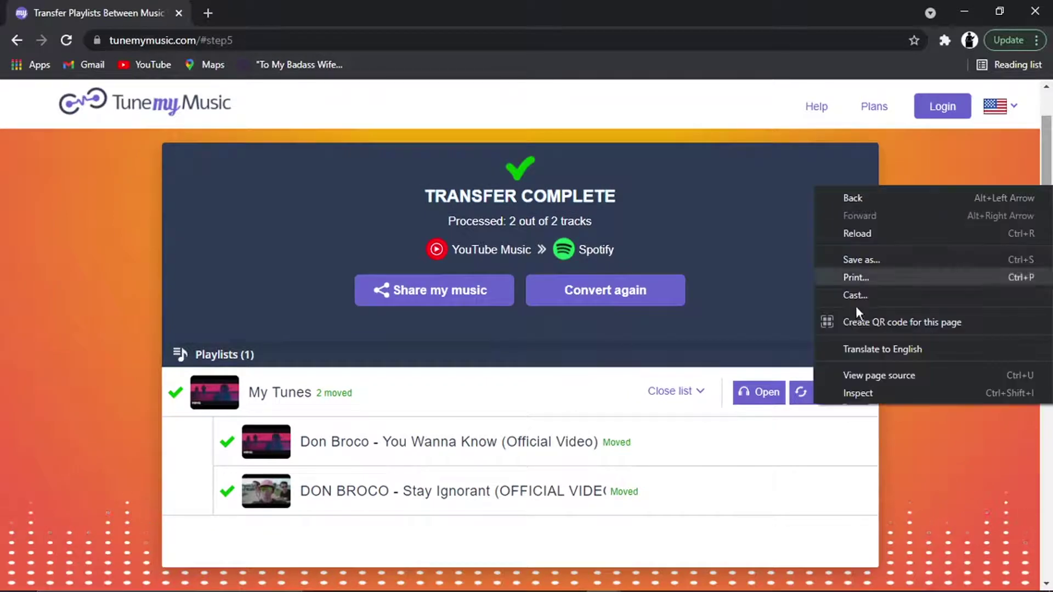
{"action": "left_click", "coordinate": [652, 448]}
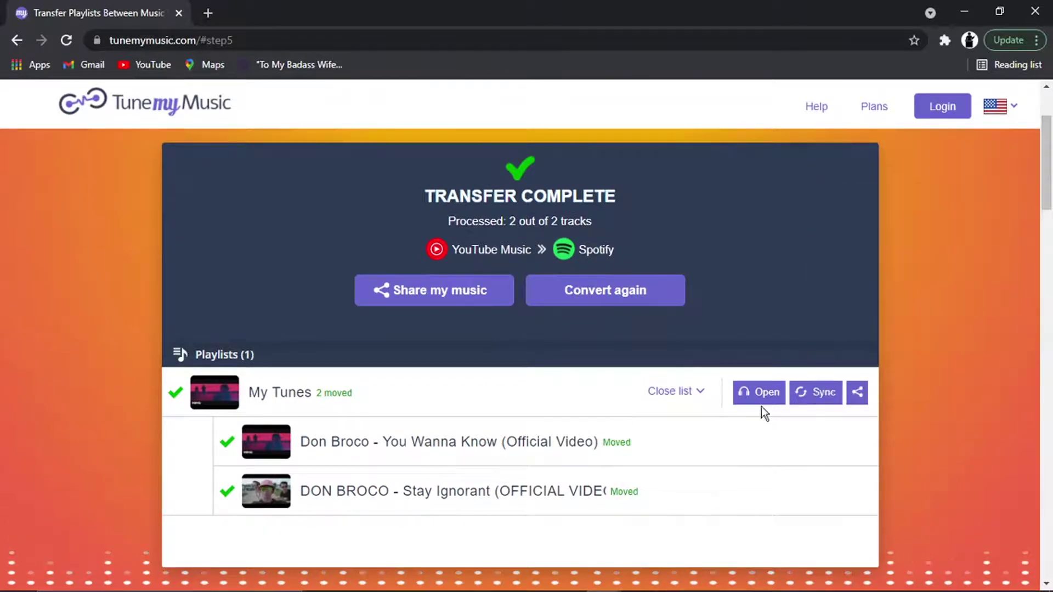
Search Google for 'spotify web player' and open the Spotify Web Player result in a new tab
{"action": "scroll", "coordinate": [1041, 125], "scroll_direction": "up", "scroll_amount": 3}
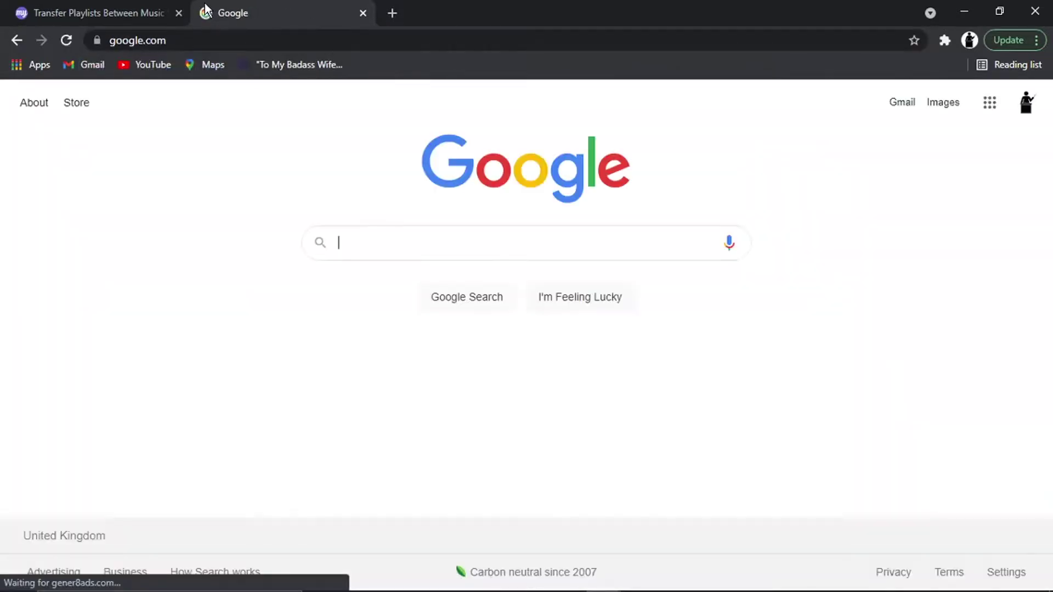
{"action": "type", "text": "spot"}
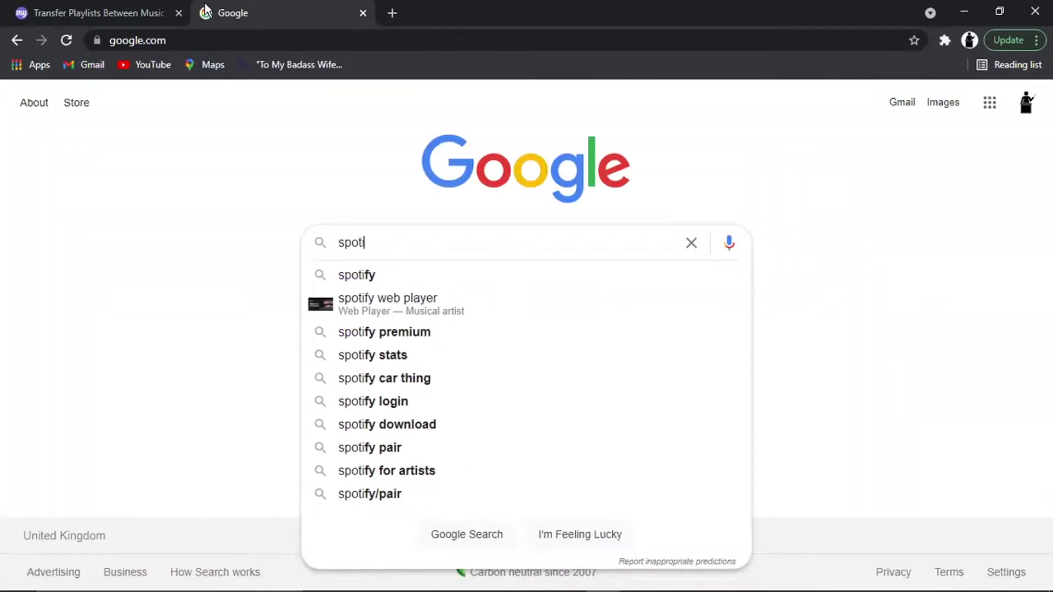
{"action": "type", "text": "id"}
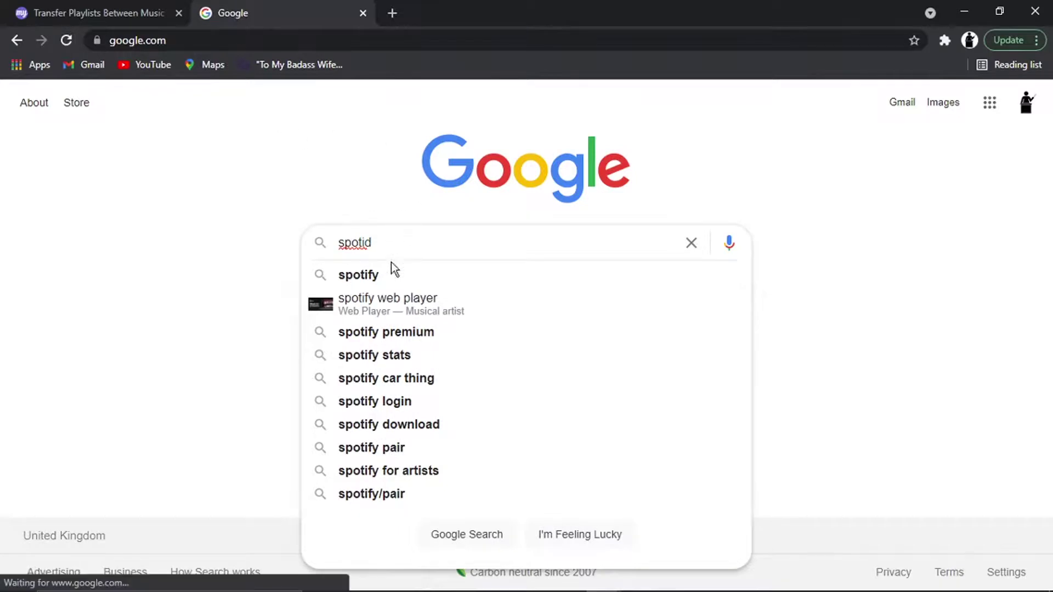
{"action": "left_click", "coordinate": [371, 305]}
{"action": "left_click", "coordinate": [274, 251]}
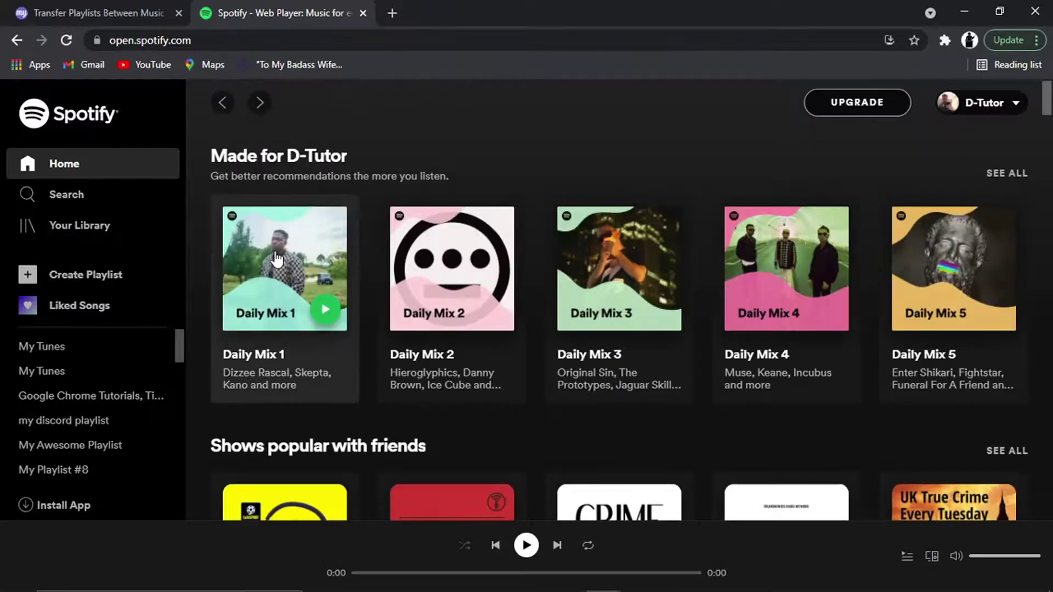
Open the second My Tunes entry in Spotify's sidebar to view its two Don Broco songs
{"action": "mouse_move", "coordinate": [175, 344]}
{"action": "left_mouse_down"}
{"action": "mouse_move", "coordinate": [176, 354]}
{"action": "mouse_move", "coordinate": [178, 341]}
{"action": "left_mouse_up"}
{"action": "left_click", "coordinate": [78, 363]}
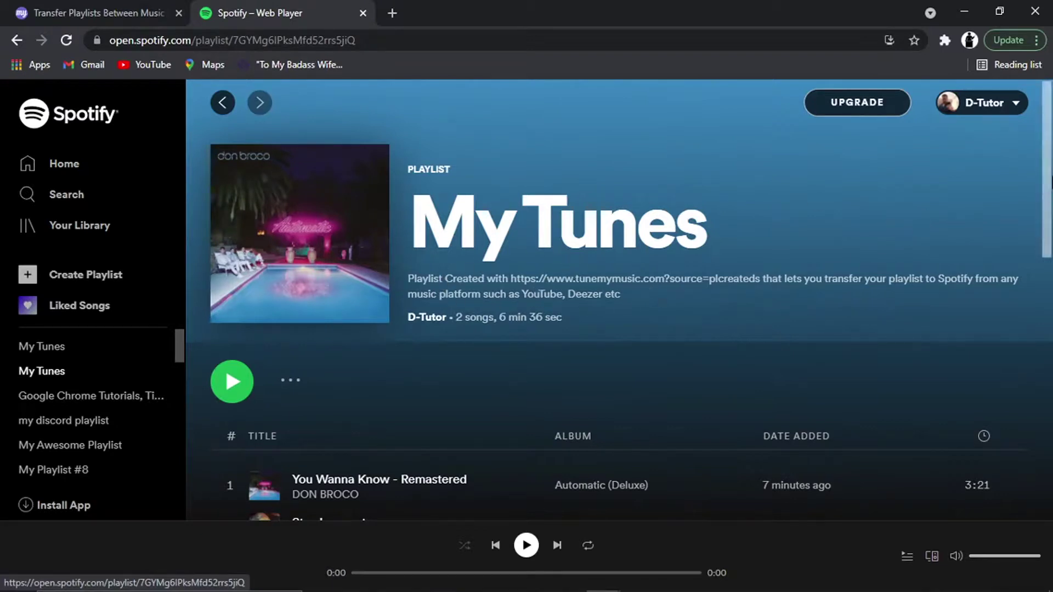
{"action": "scroll", "coordinate": [823, 225], "scroll_direction": "down", "scroll_amount": 1}
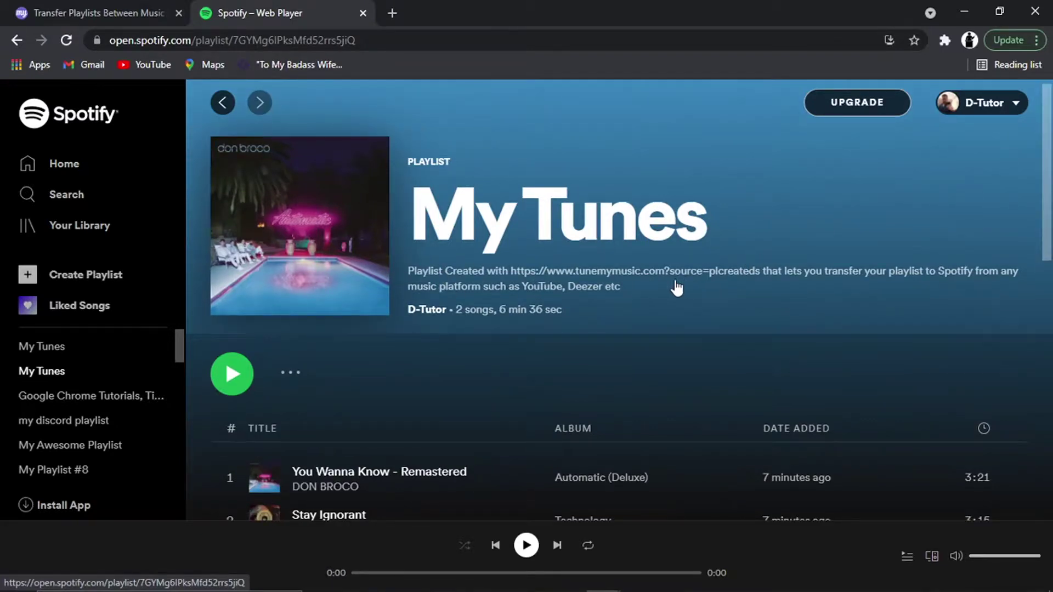